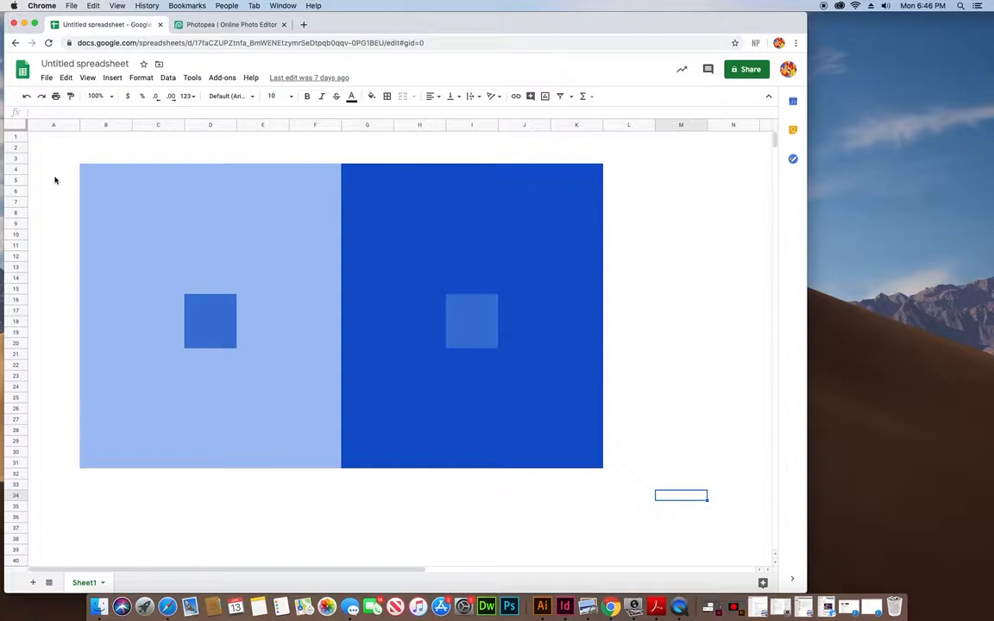
Step: Capture a screenshot of only the two blue colour blocks with their centre squares, saving it to the desktop
key(super+shift+4)
mouse_move(69, 151)
mouse_down()
mouse_move(519, 479)
mouse_move(603, 502)
mouse_move(614, 481)
mouse_up()
key(super+shift+4)
drag(79, 164, 602, 468)
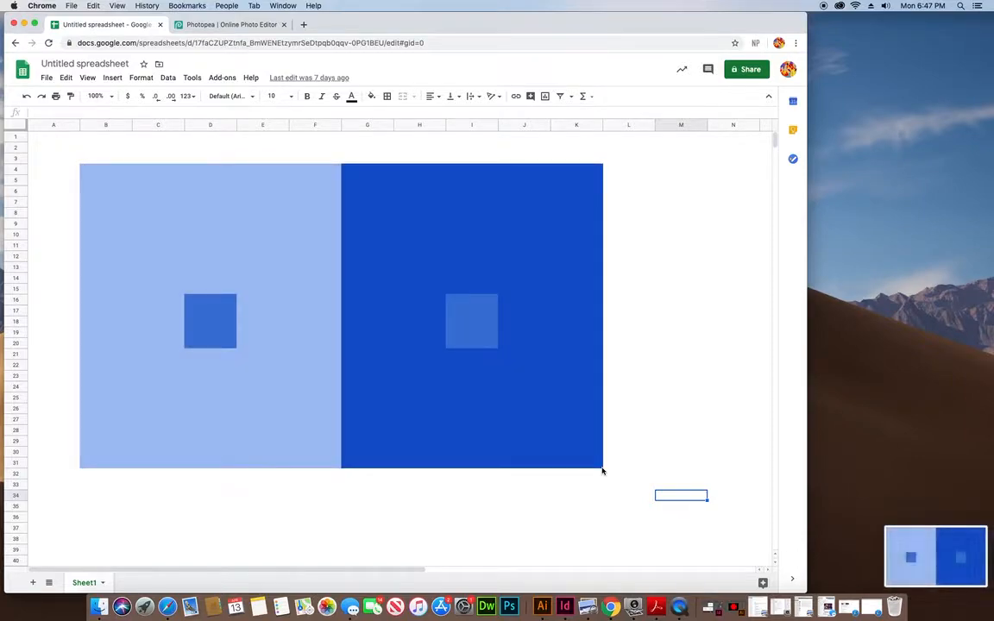
click(938, 565)
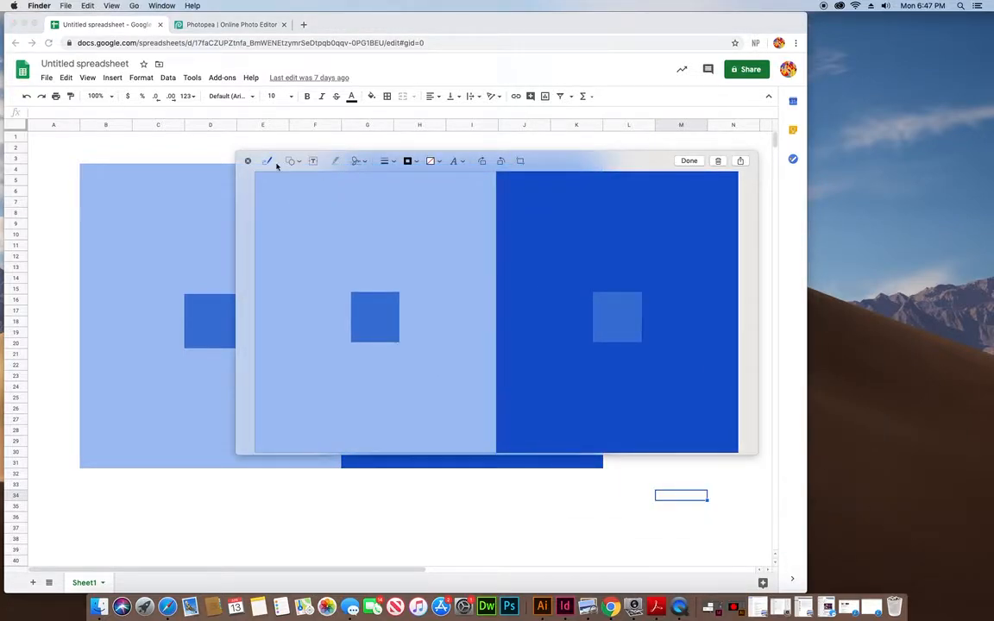
click(248, 160)
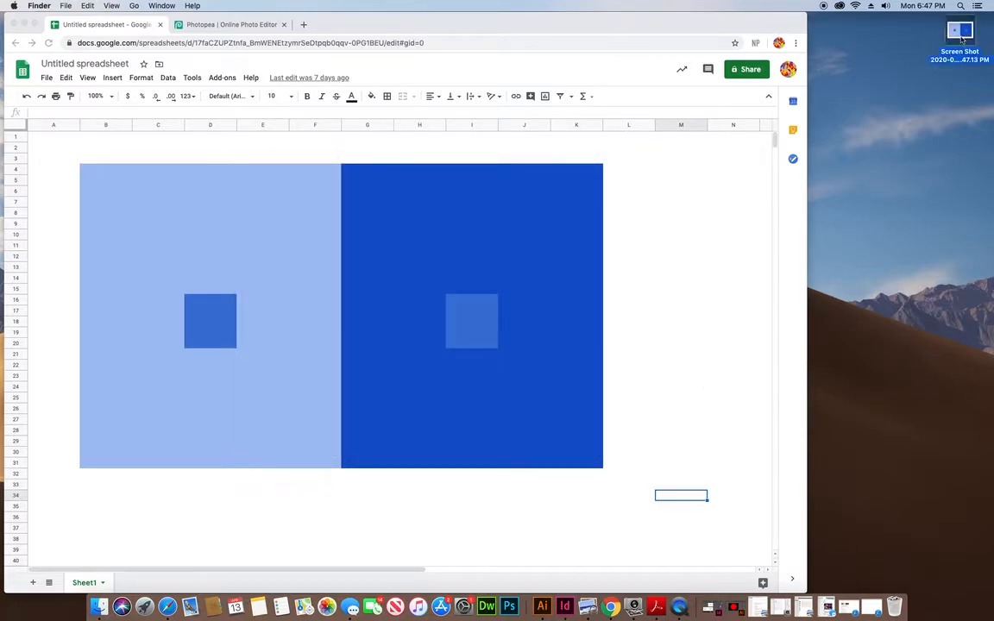
Step: Preview the saved screenshot on the desktop and inspect its file information
key(space)
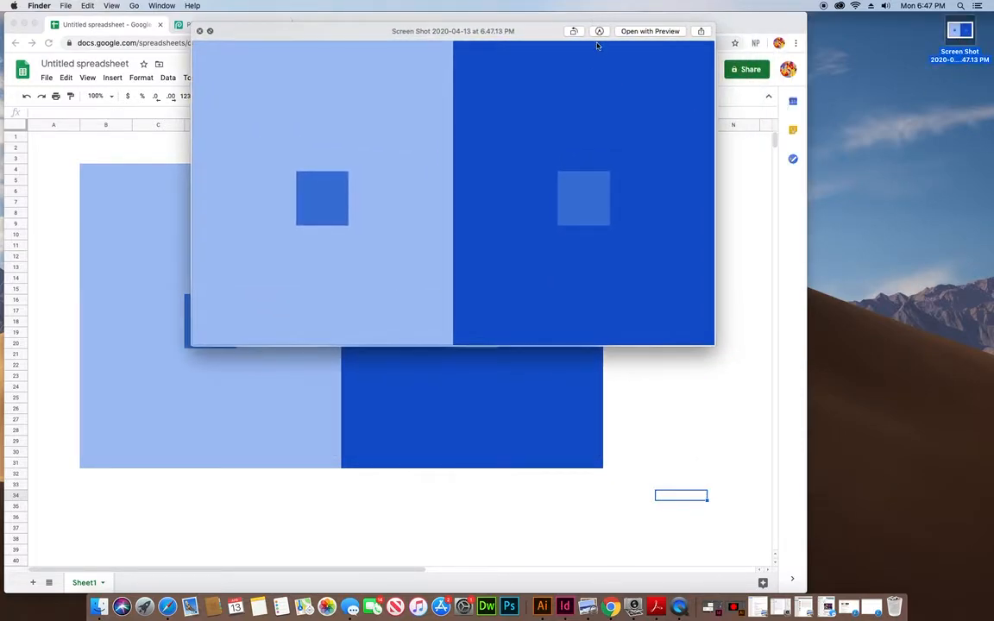
key(space)
key(super+BackSpace)
key(super+i)
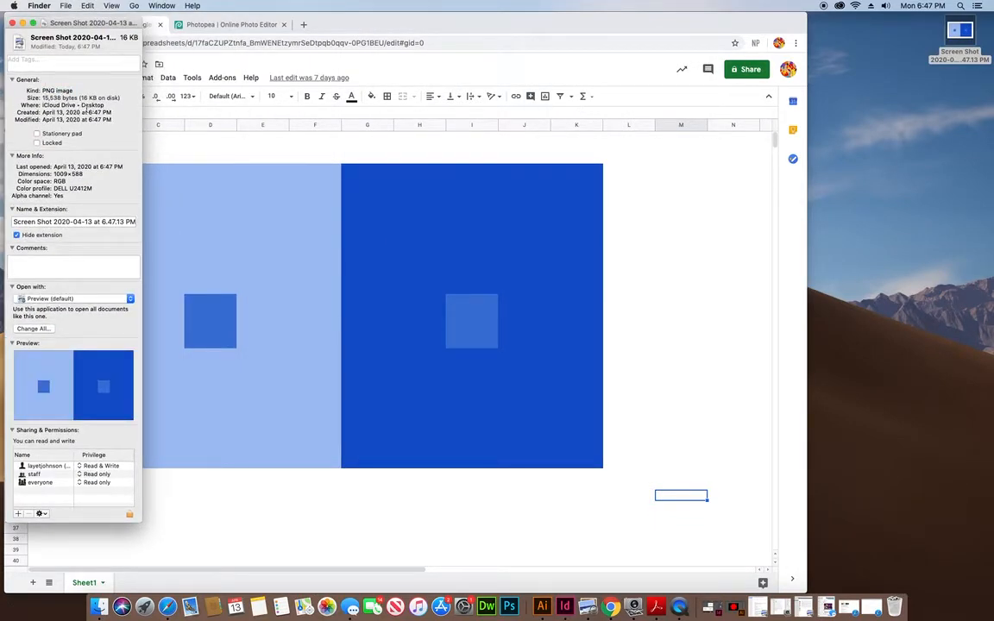
drag(110, 23, 822, 54)
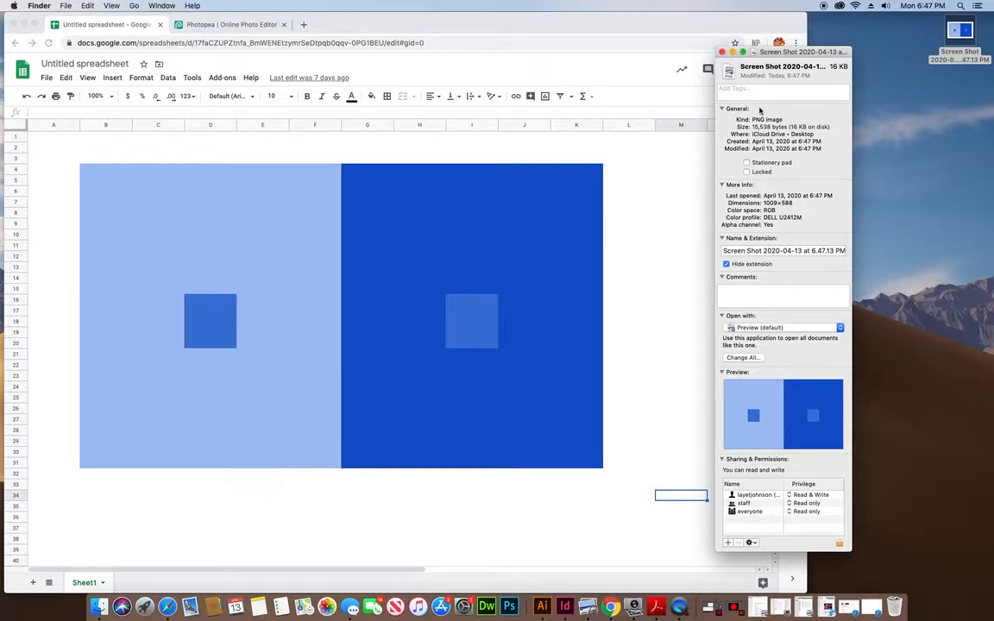
click(722, 53)
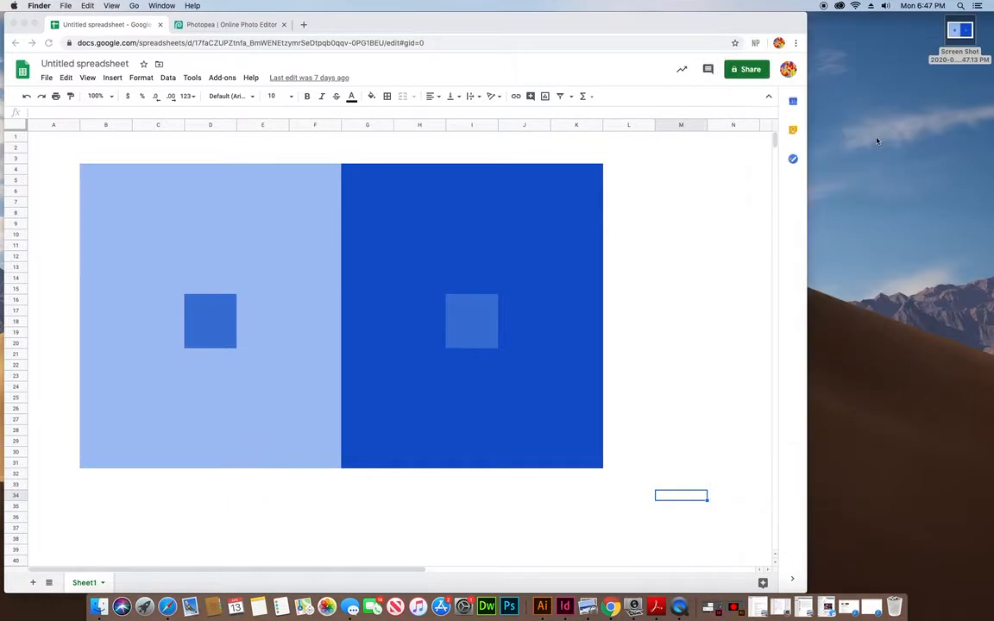
click(658, 237)
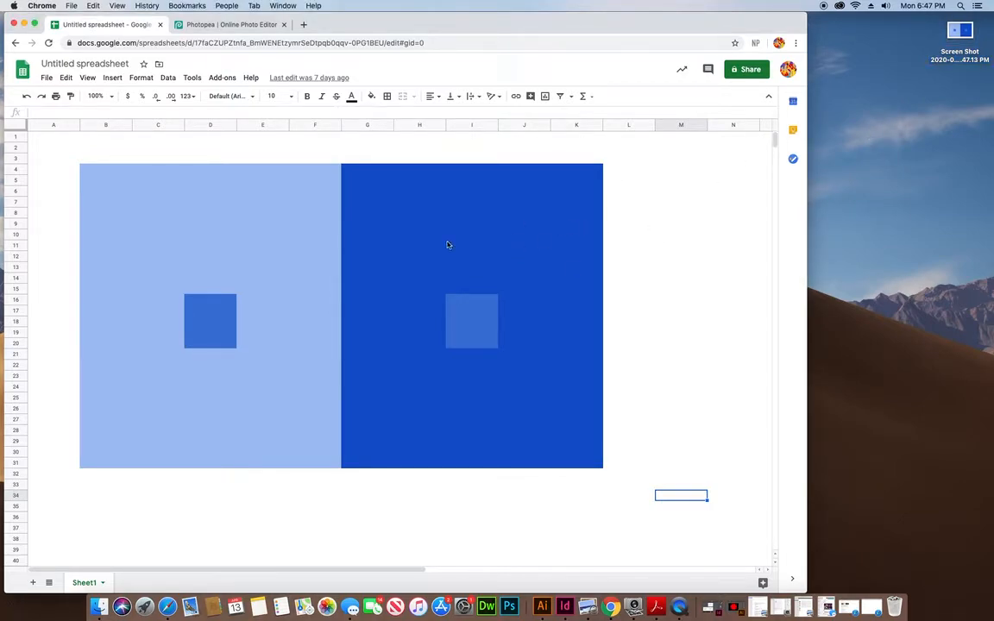
click(700, 495)
click(878, 140)
Step: Open the desktop screenshot in Preview and select the whole image
double_click(950, 37)
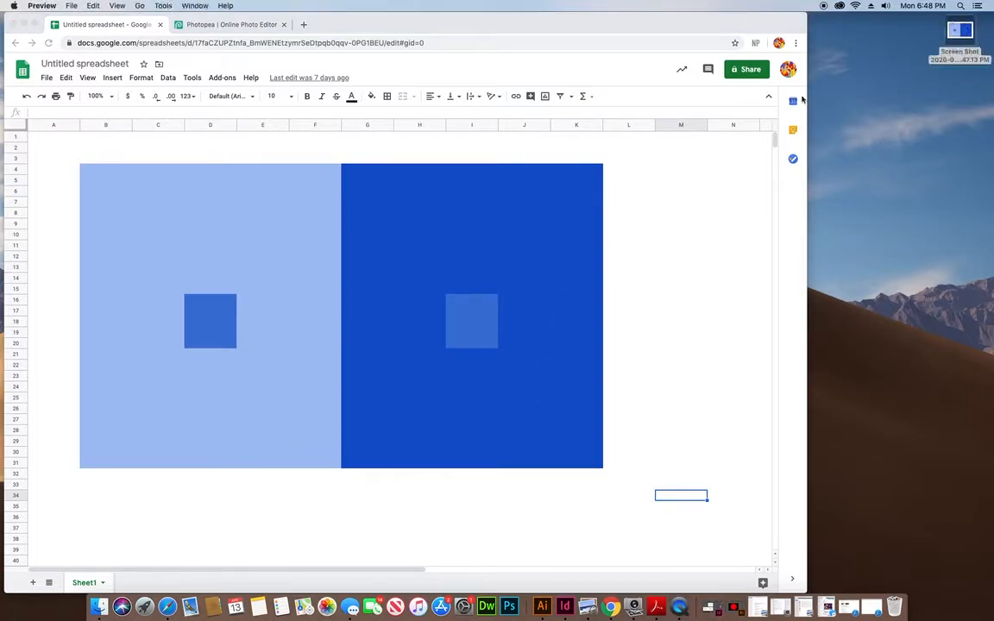
drag(323, 46, 700, 59)
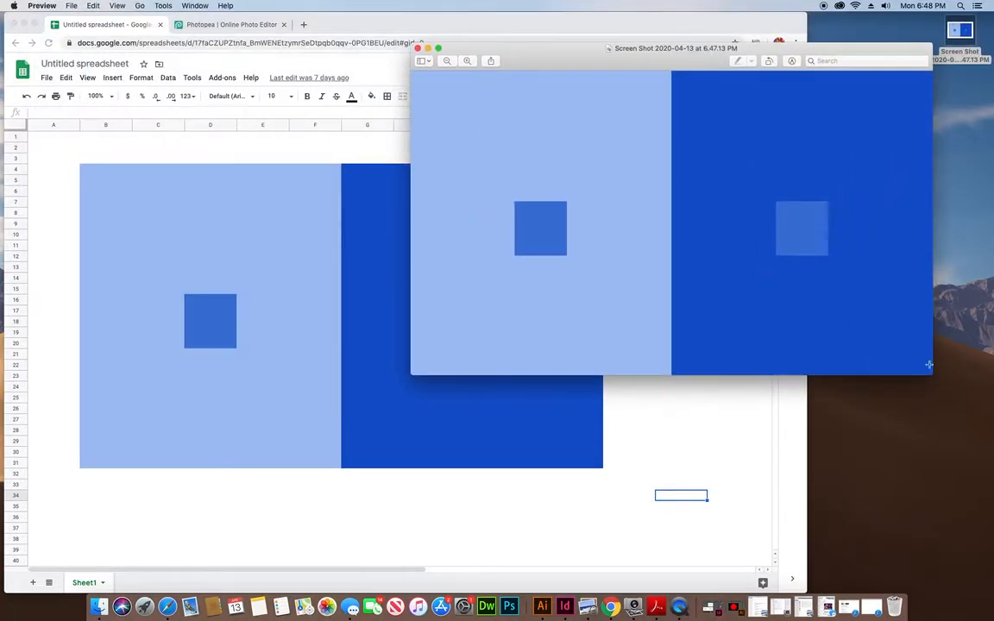
drag(930, 375, 992, 438)
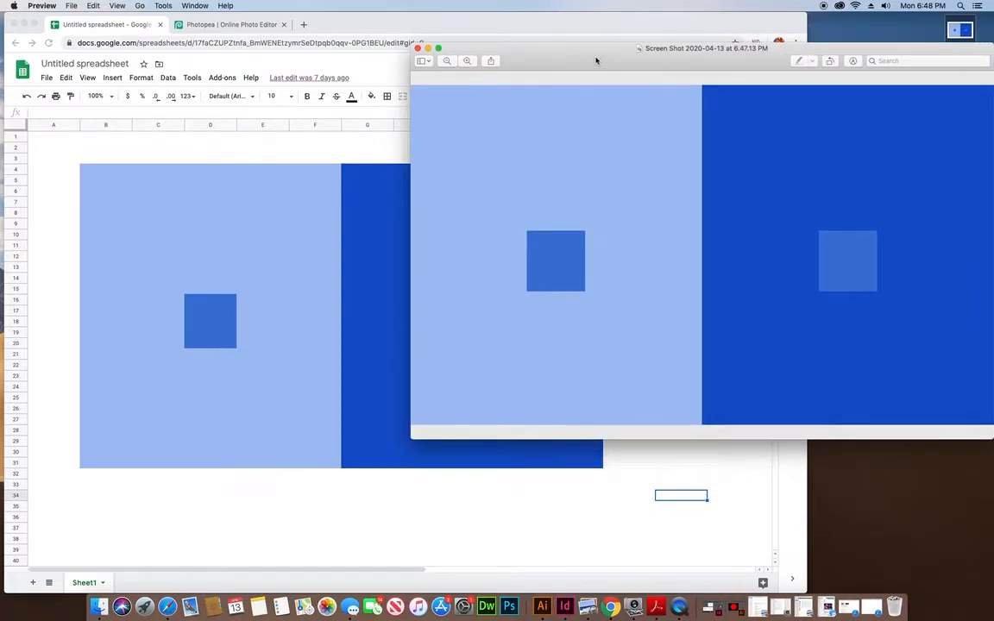
drag(595, 60, 484, 57)
drag(881, 431, 726, 418)
drag(303, 118, 738, 381)
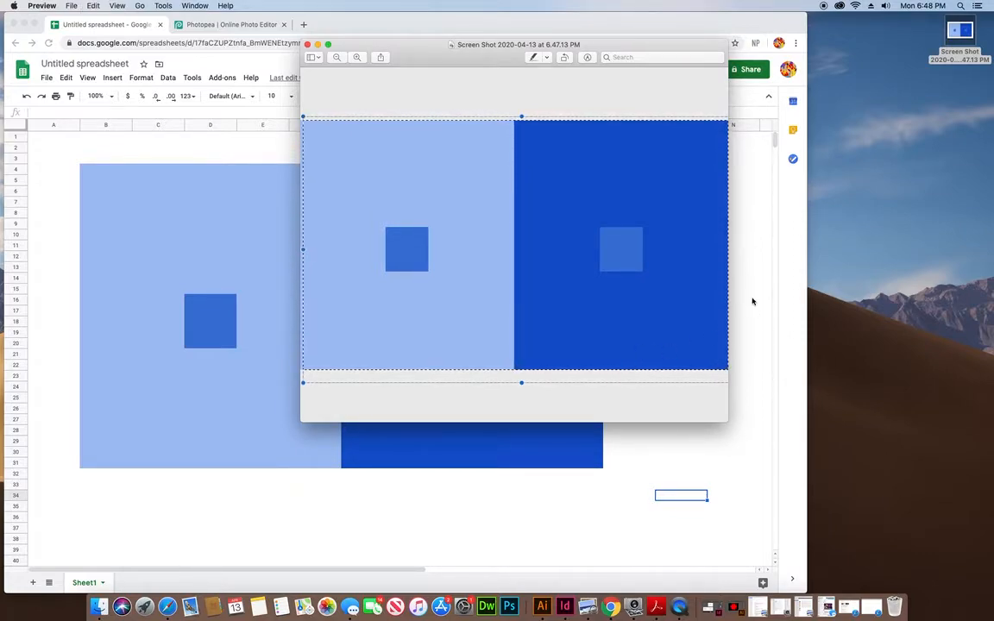
drag(435, 47, 643, 123)
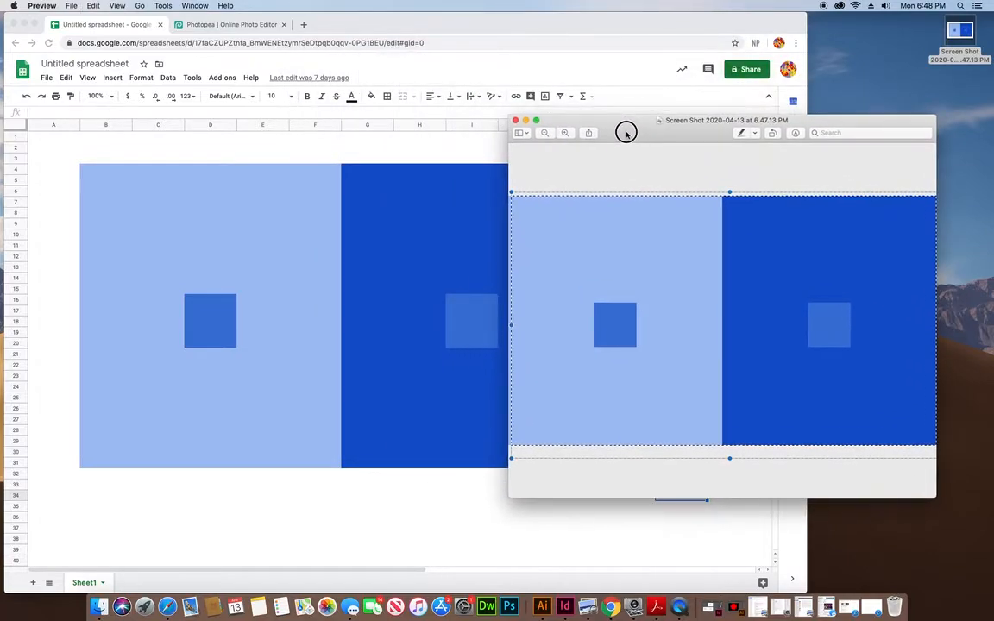
Step: Switch to Photopea, widening the browser window, and close the existing New Project.psd
click(459, 26)
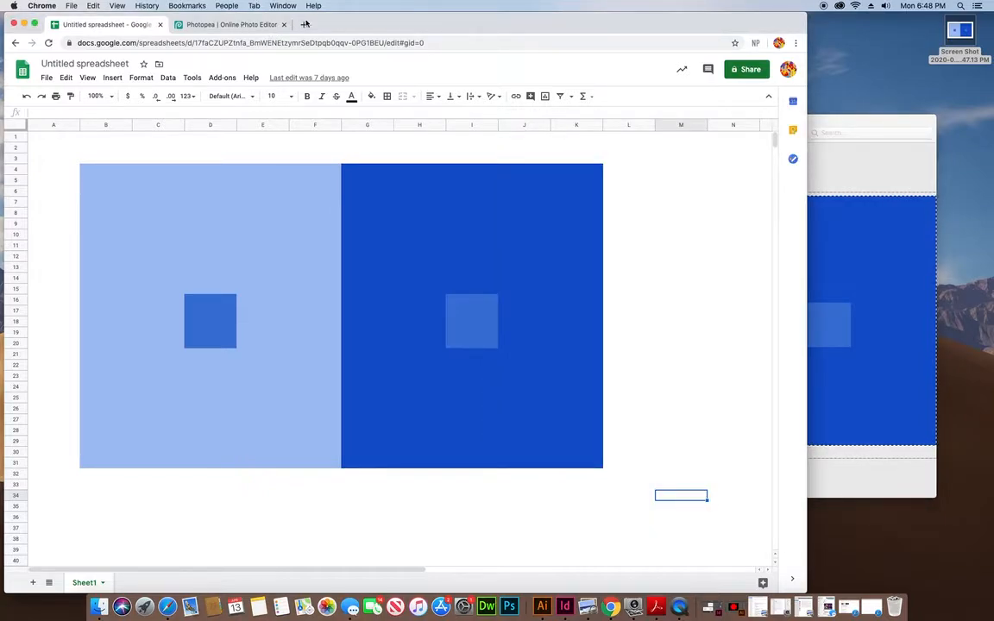
click(234, 25)
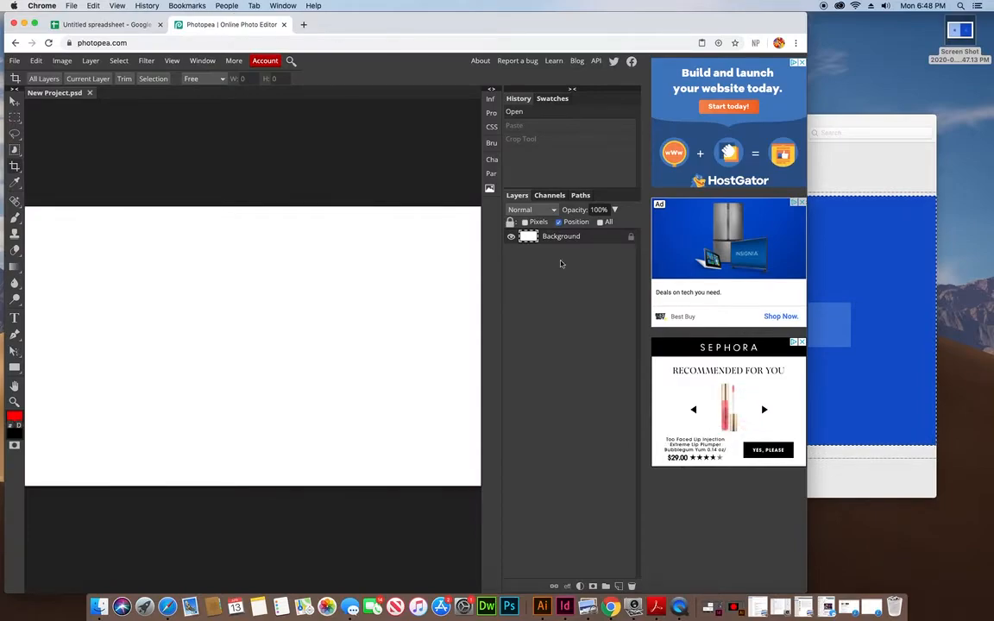
drag(807, 586, 987, 575)
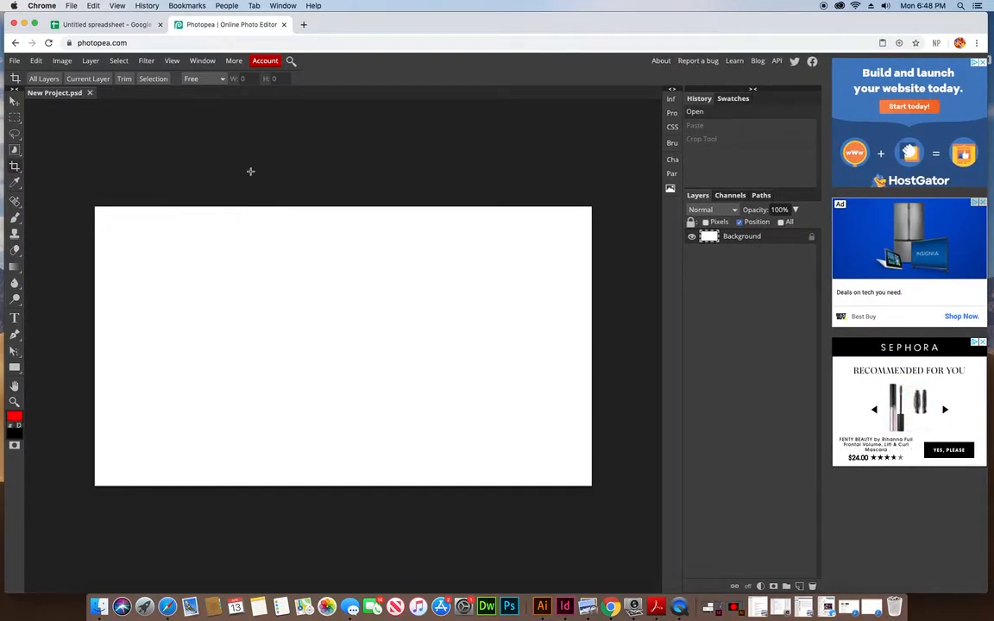
click(89, 92)
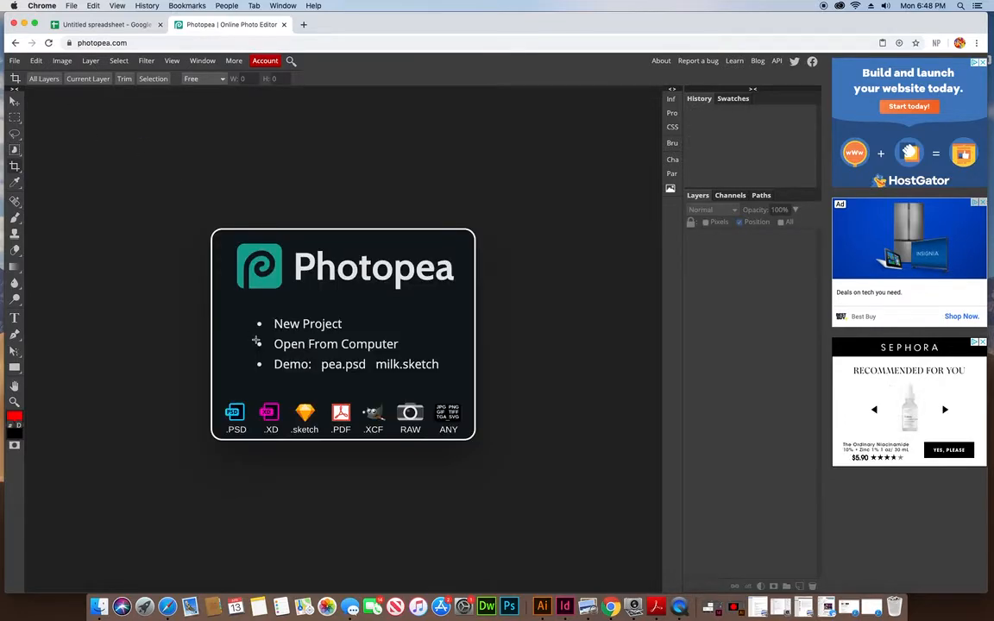
Step: Create a new project from the Full HD screen preset, 1920 x 1080 px with a white background
click(310, 326)
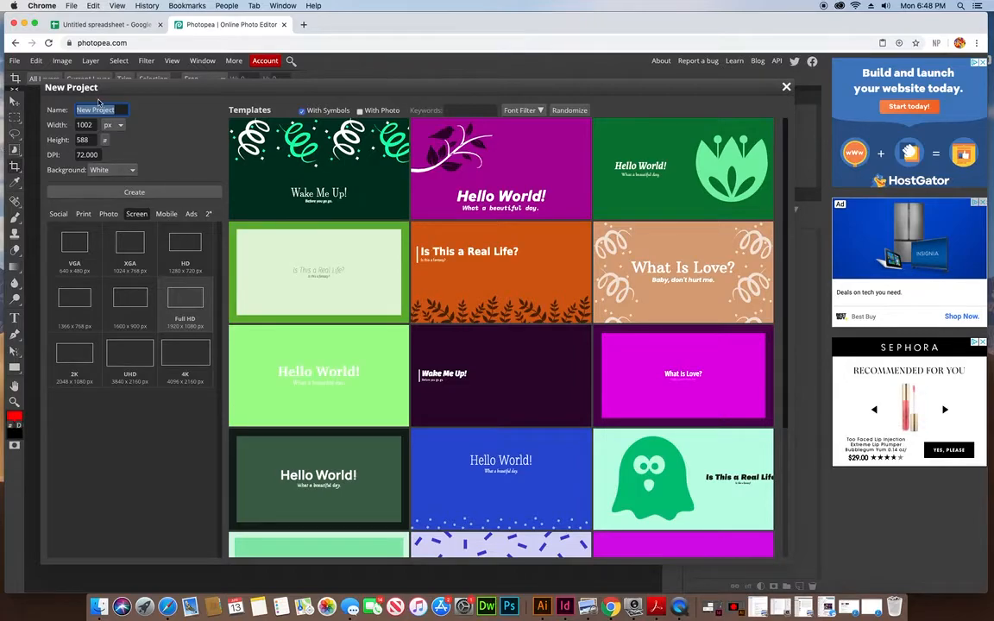
click(108, 213)
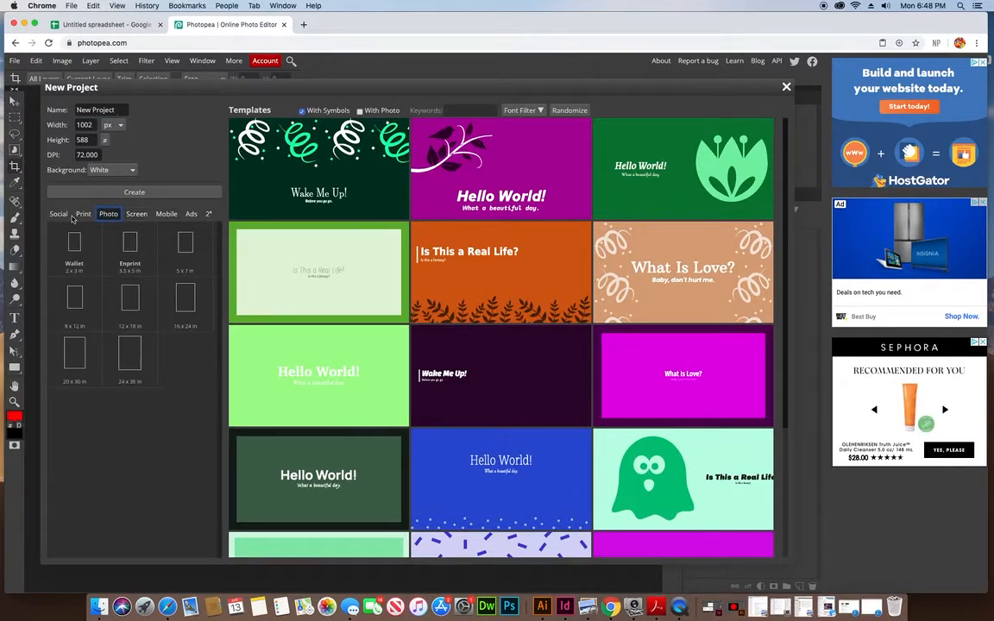
click(57, 213)
click(83, 214)
click(136, 213)
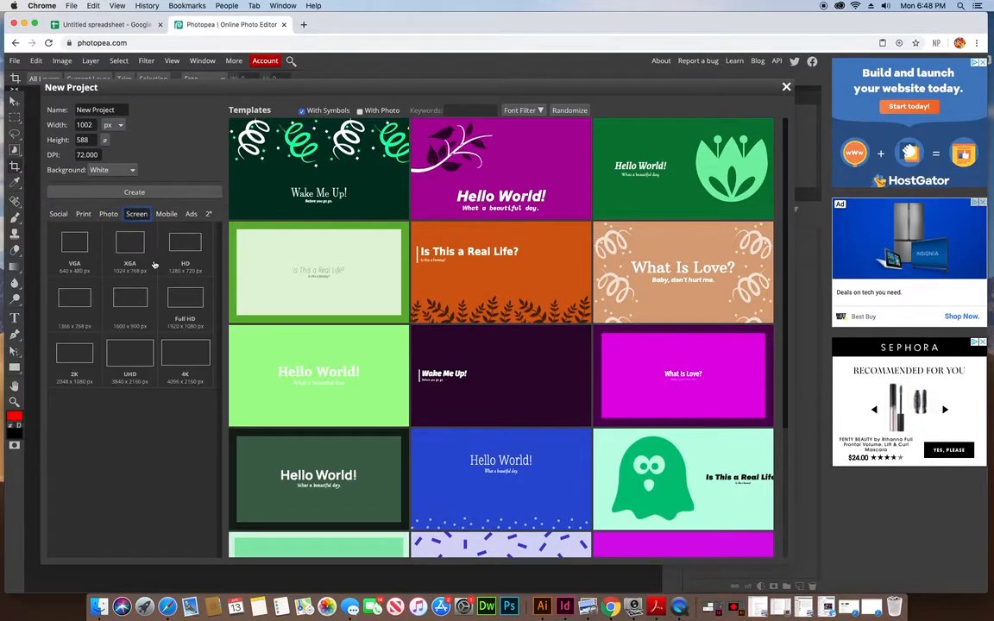
click(186, 304)
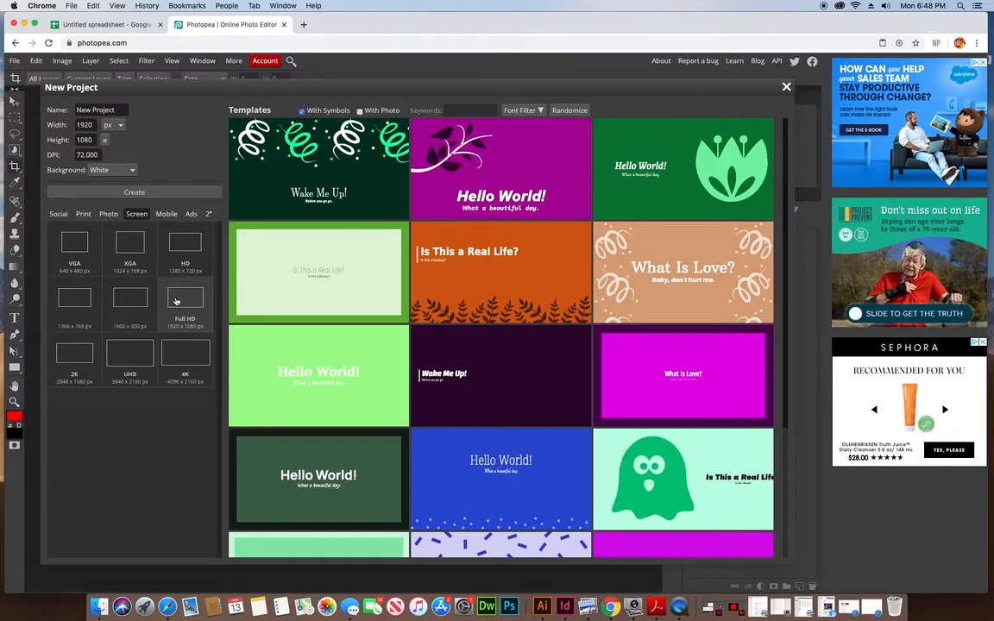
click(135, 193)
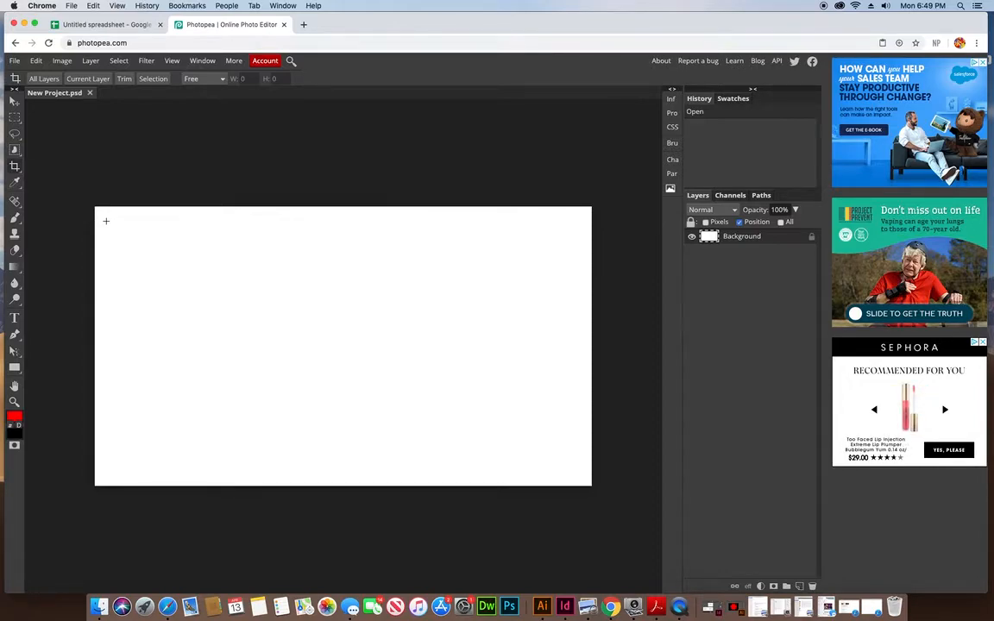
Step: Paste the blue colour block screenshot and move it away from the canvas corner so white surrounds it
key(super+v)
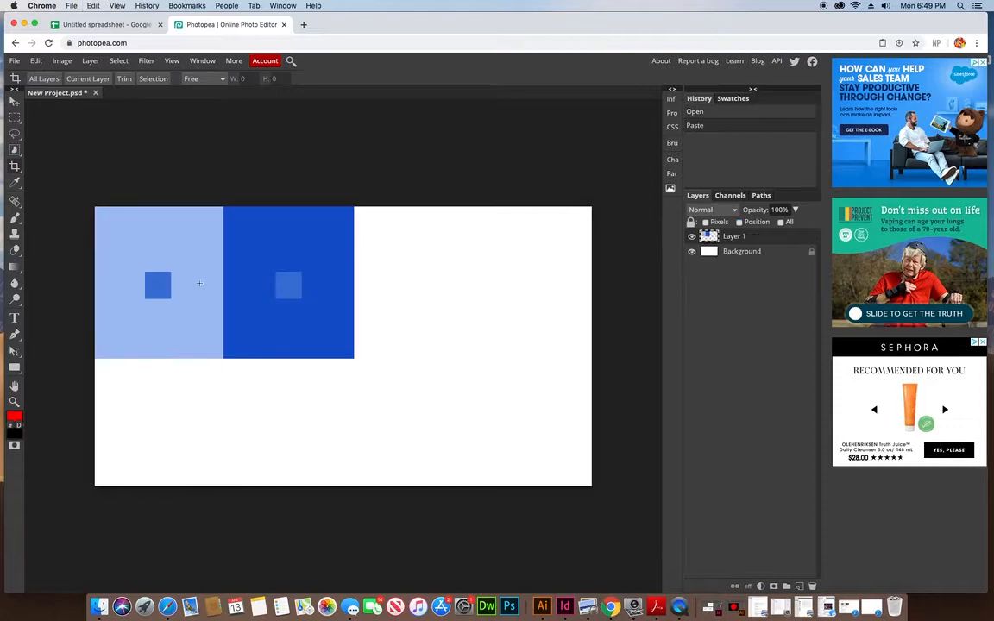
click(13, 101)
mouse_move(214, 253)
mouse_down()
mouse_move(283, 303)
mouse_move(264, 280)
mouse_move(213, 246)
mouse_move(210, 255)
mouse_up()
drag(311, 328, 389, 335)
Step: Select the Background layer and accept its default Layer Style blending options
click(741, 252)
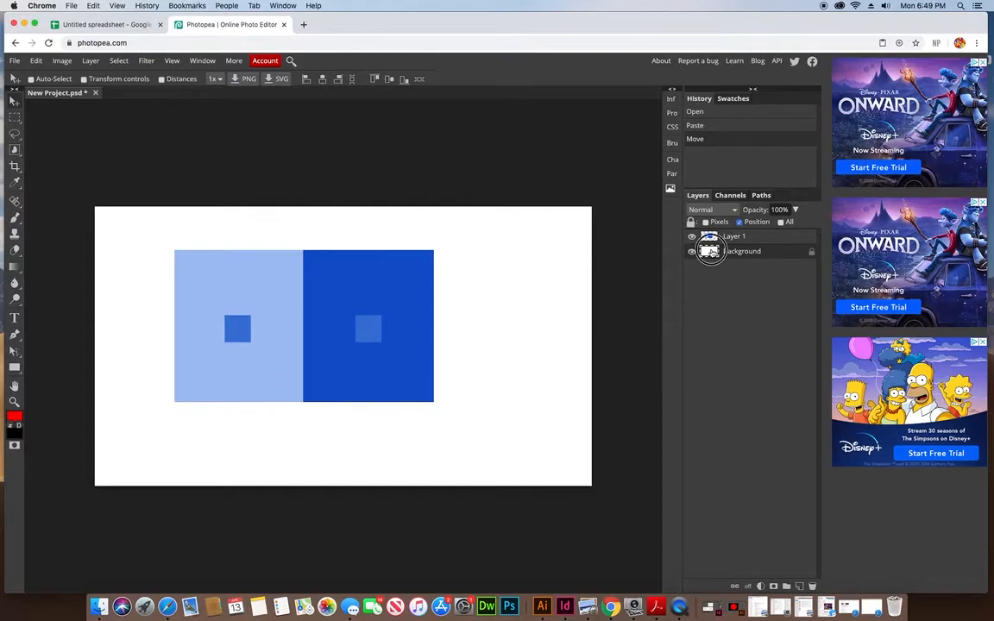
double_click(711, 252)
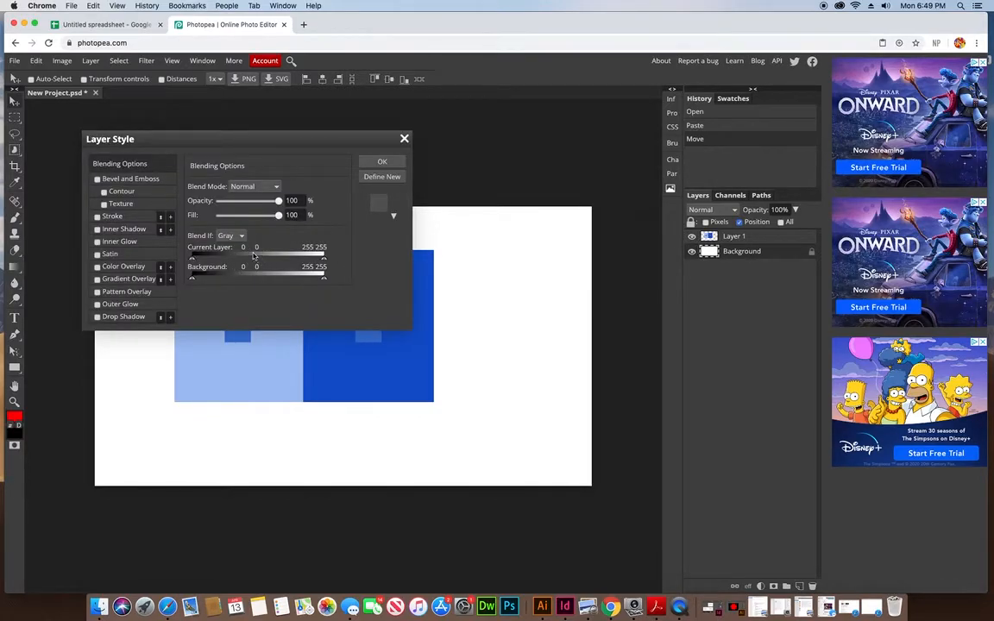
click(373, 164)
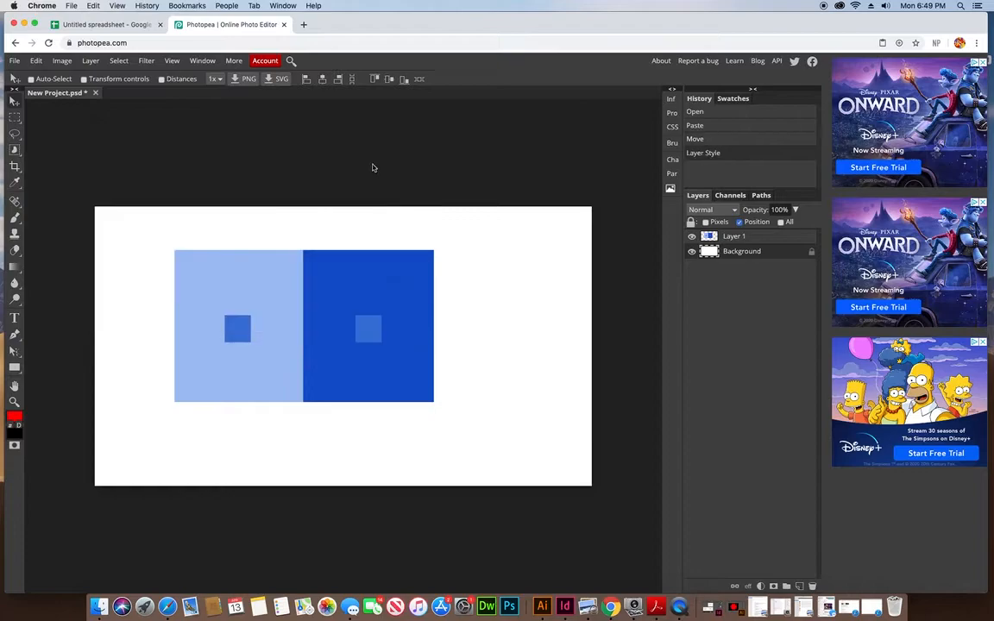
click(19, 418)
drag(99, 205, 75, 219)
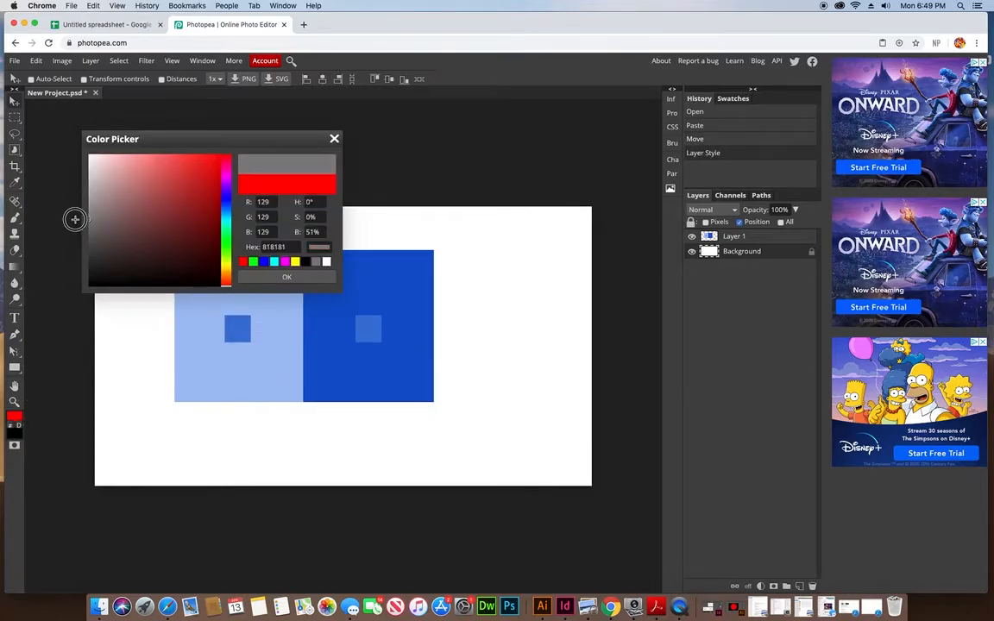
click(333, 140)
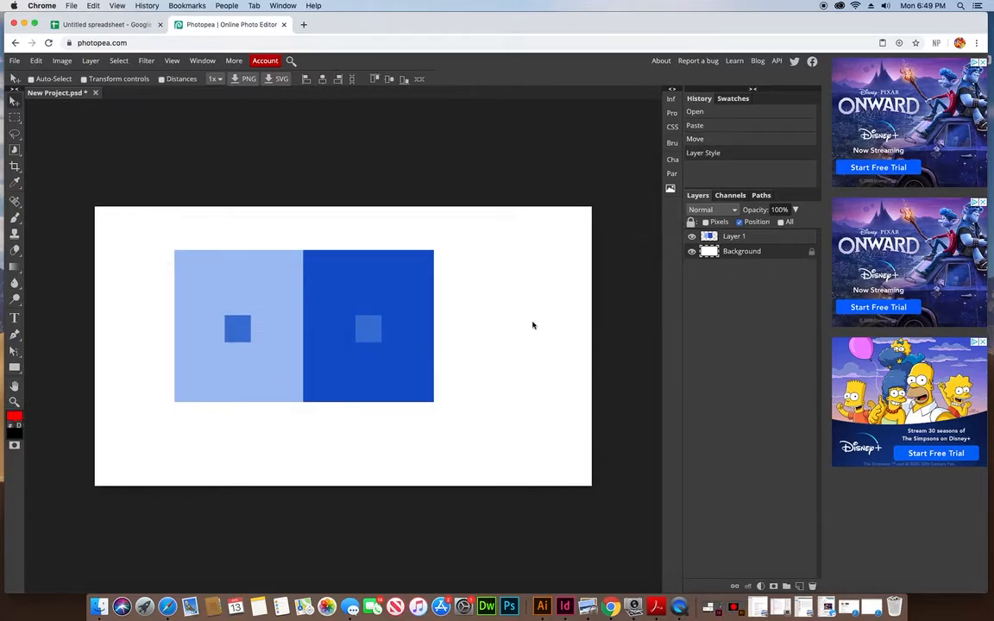
Step: Fill the Background layer around the pasted image with the red foreground colour using the Paint Bucket Tool
key(g)
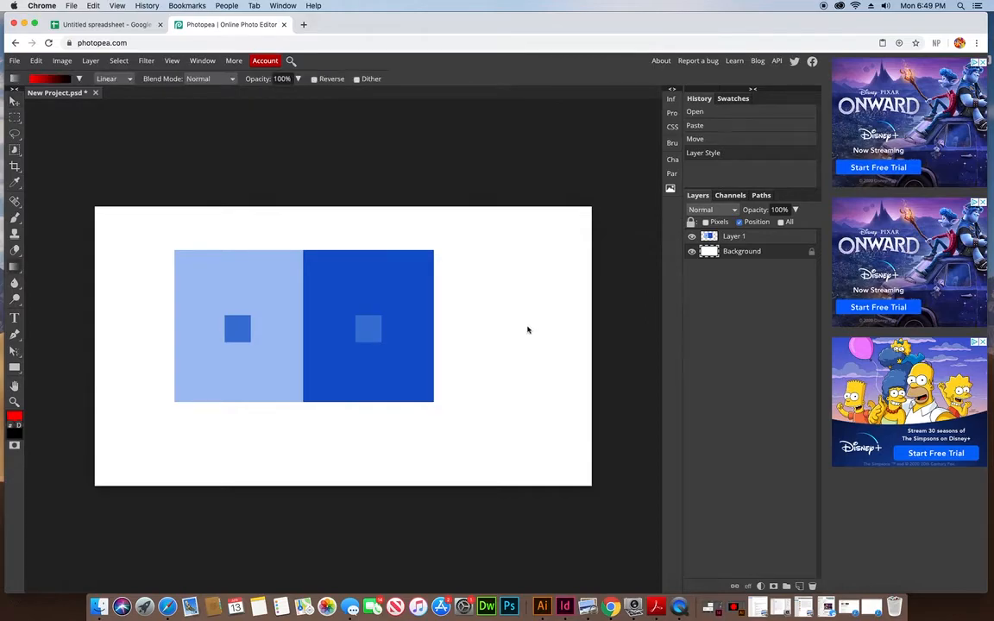
right_click(15, 268)
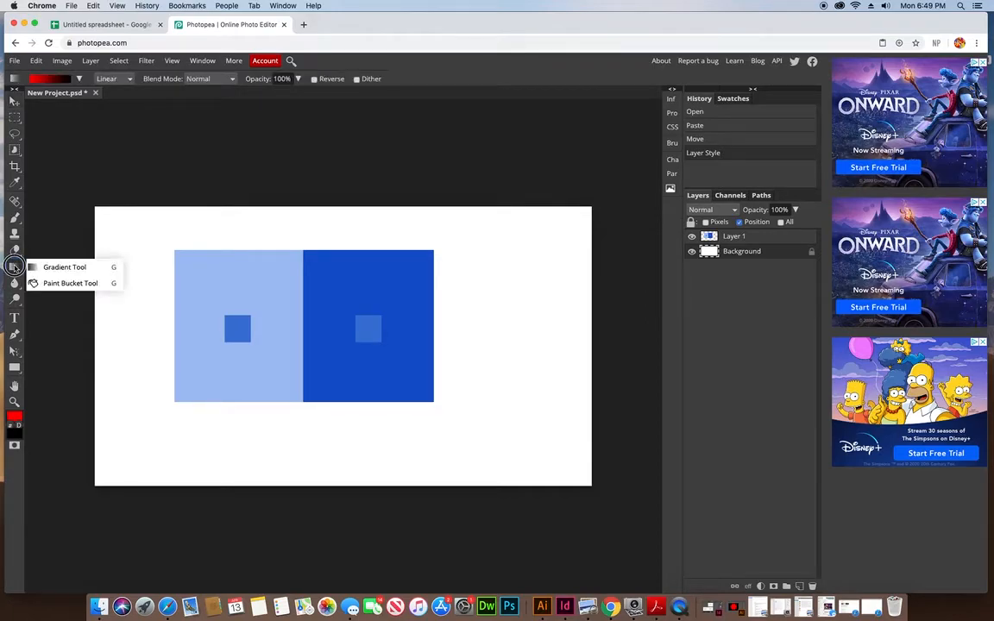
click(66, 283)
click(133, 293)
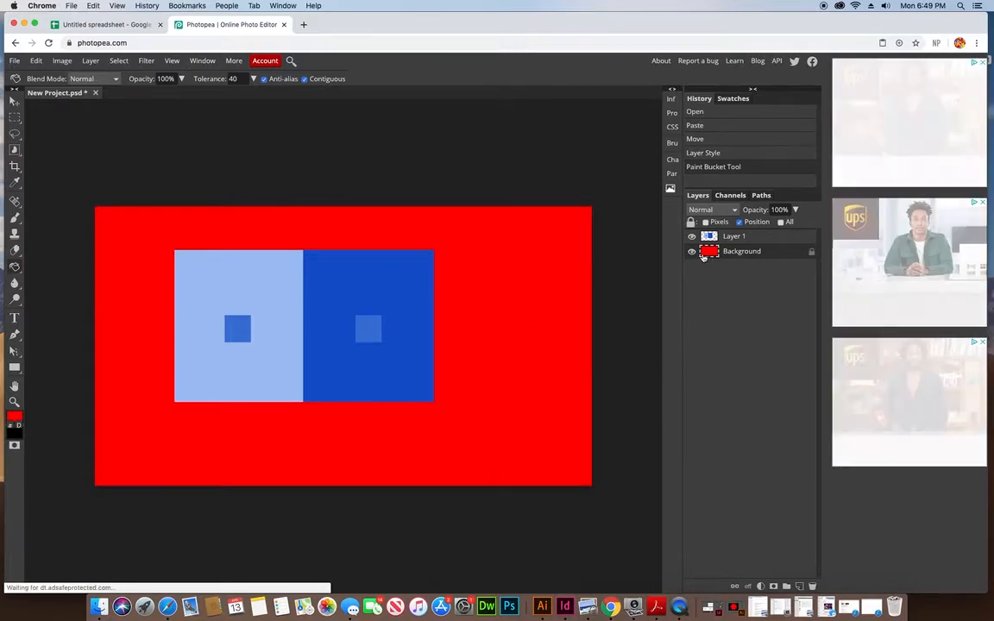
Step: Set the foreground colour to neutral gray 898989 and refill the Background layer with it
click(14, 417)
drag(94, 244, 82, 216)
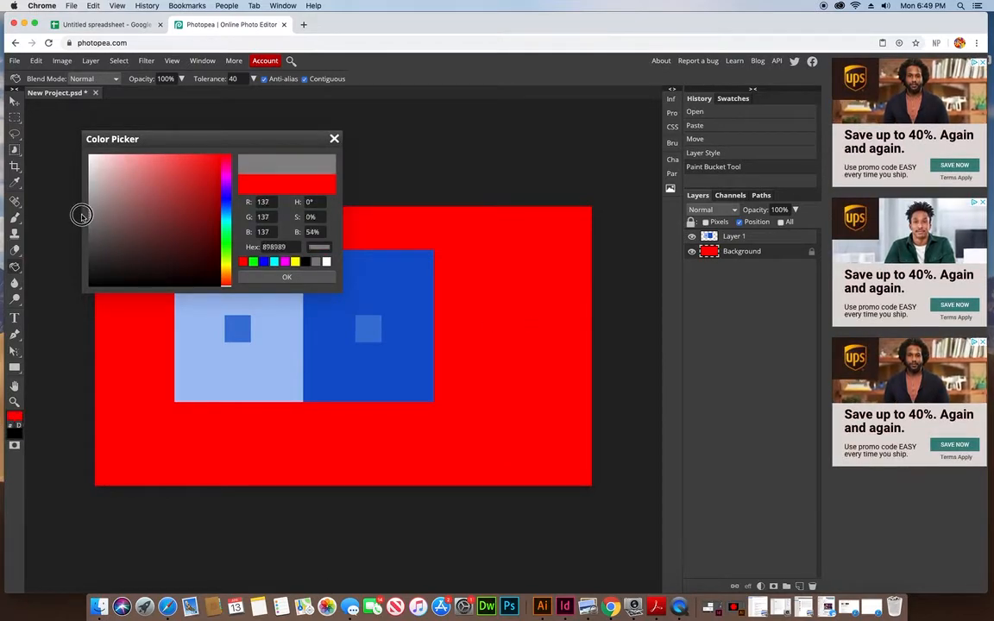
click(288, 277)
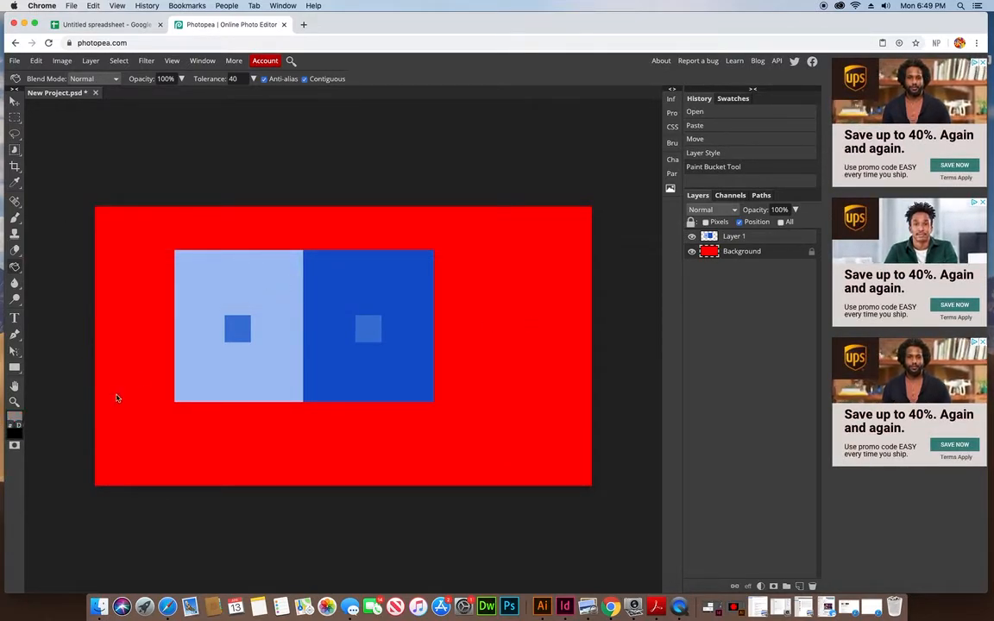
click(137, 309)
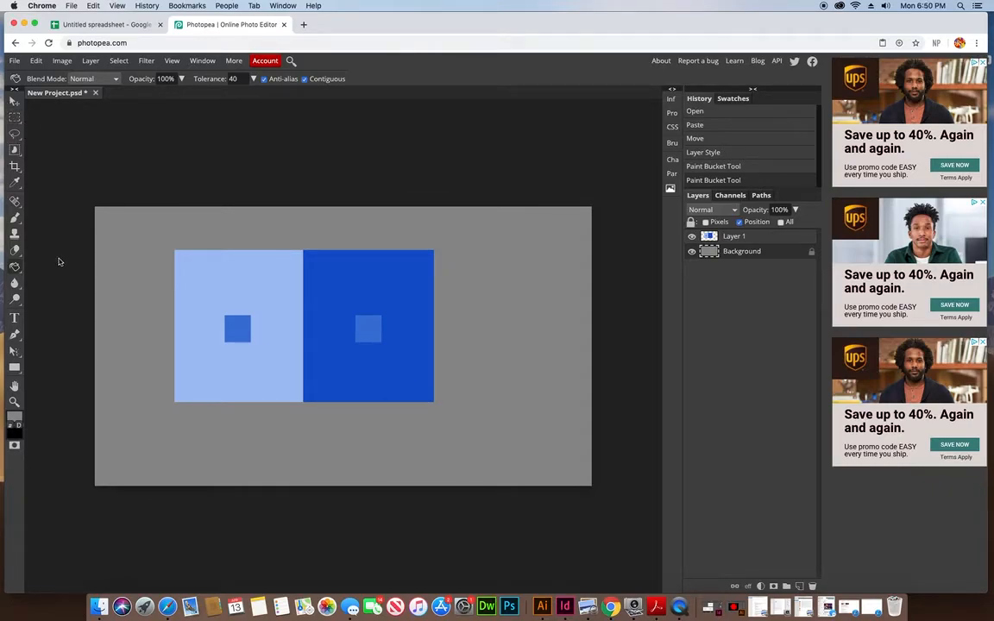
Step: Crop the canvas to the blue blocks, leaving a narrow gray border on all sides
click(13, 166)
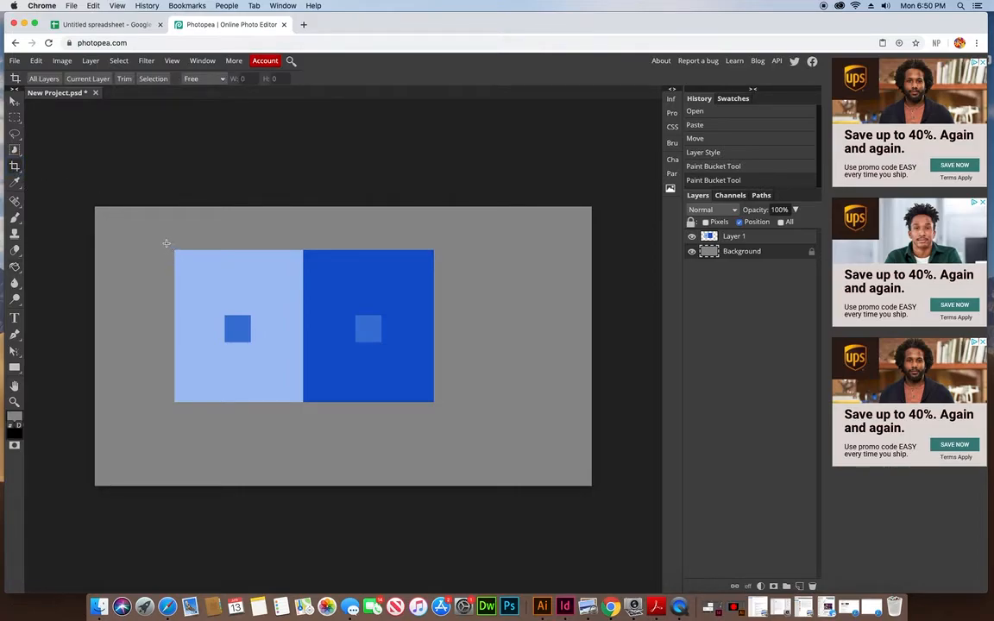
drag(167, 241, 441, 408)
key(Return)
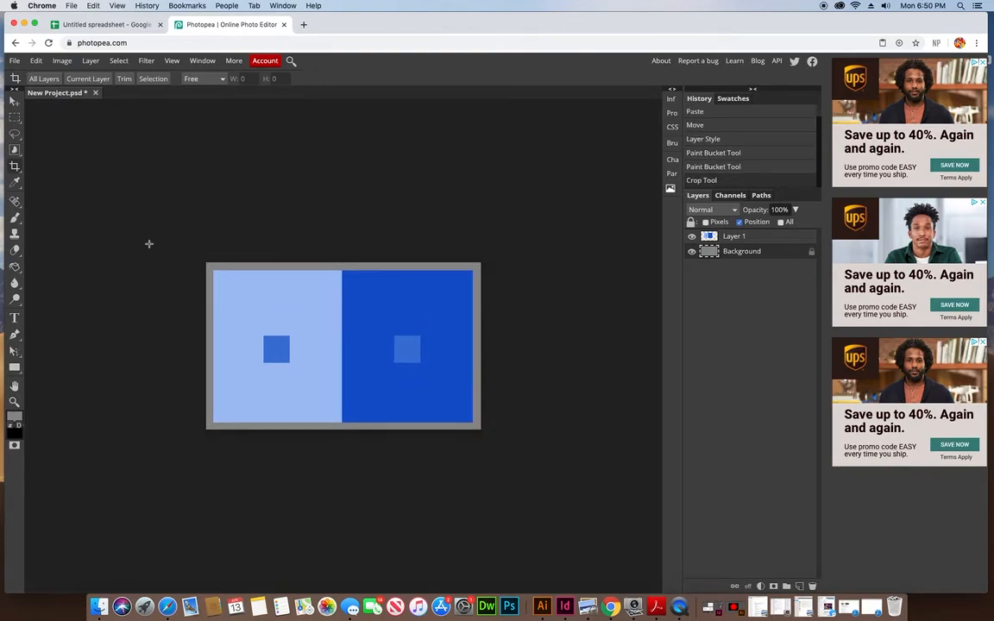
click(14, 62)
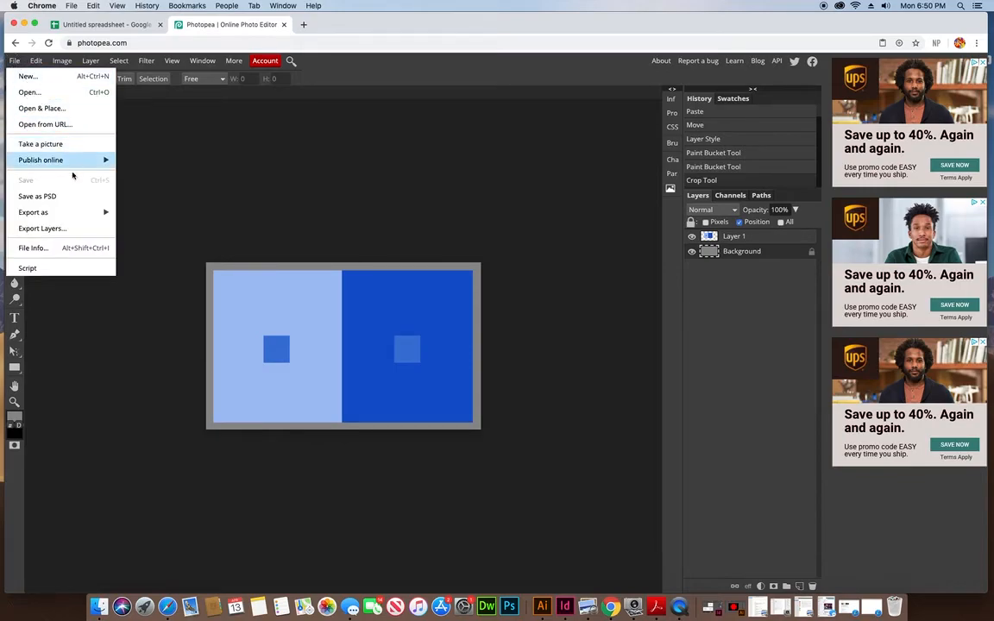
mouse_move(86, 212)
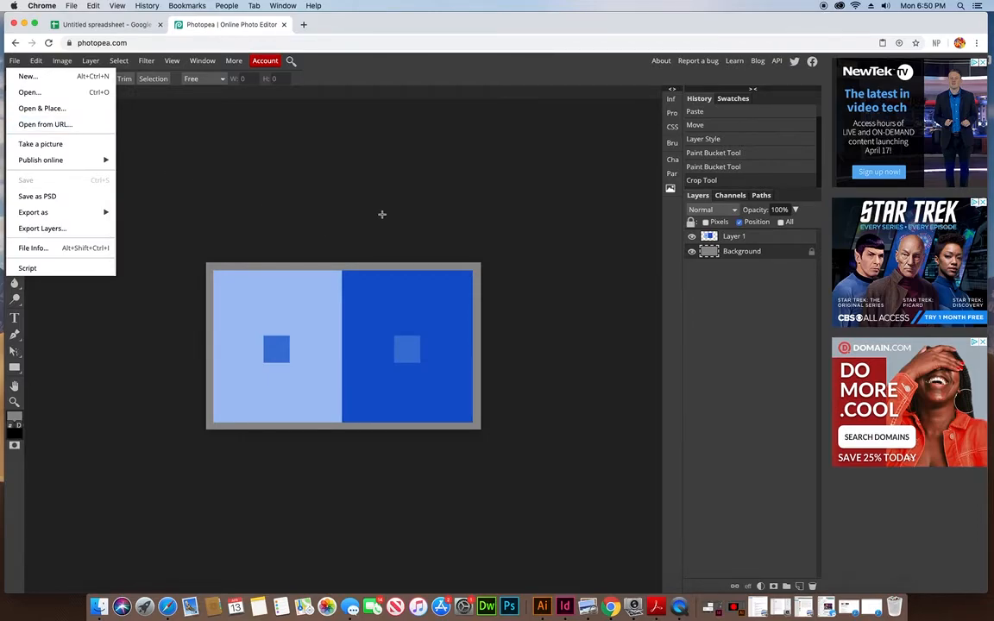
click(185, 143)
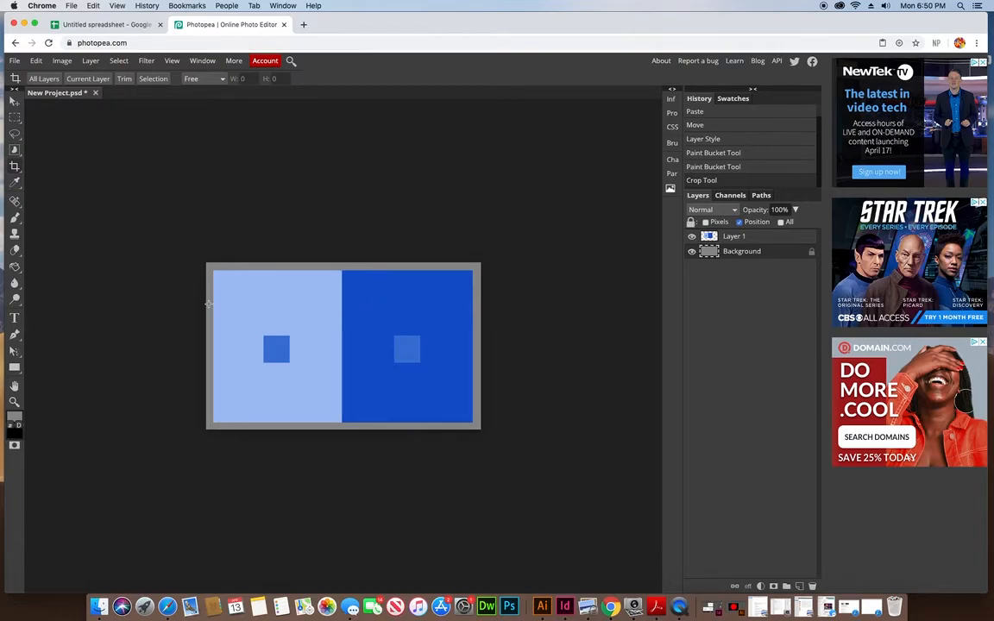